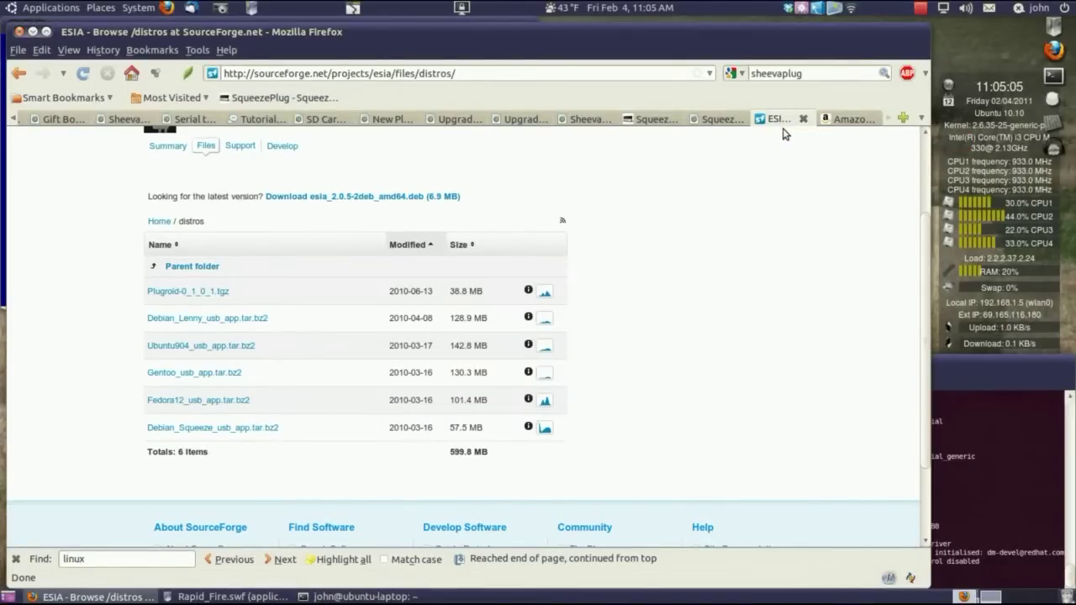
# - Flip through the Amazon webcam, ESIA SourceForge and SqueezePlug homepage tabs
pyautogui.click(855, 120)
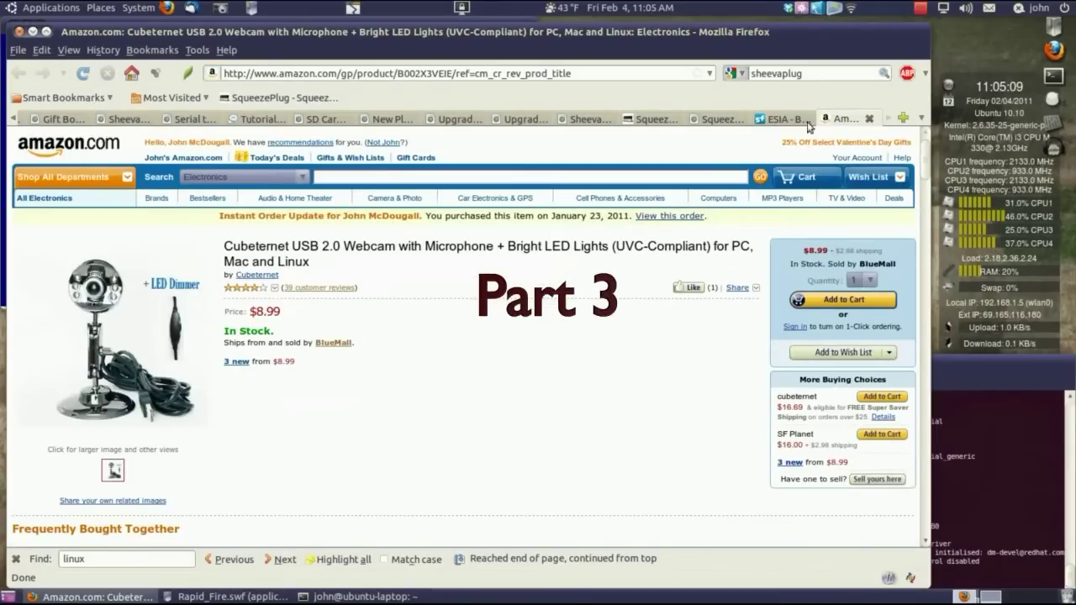
pyautogui.click(790, 122)
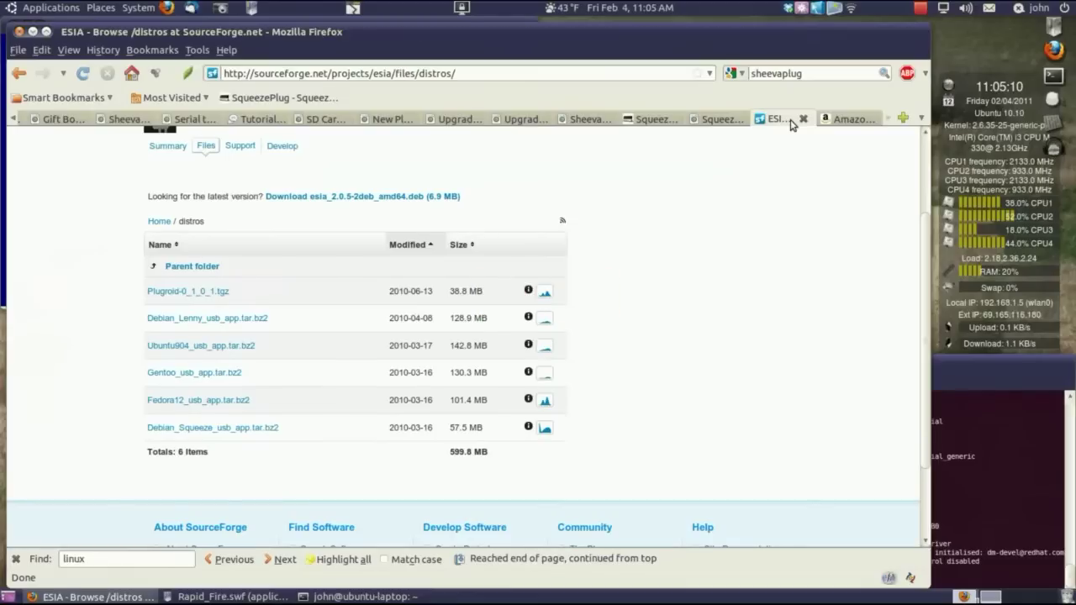
pyautogui.click(715, 119)
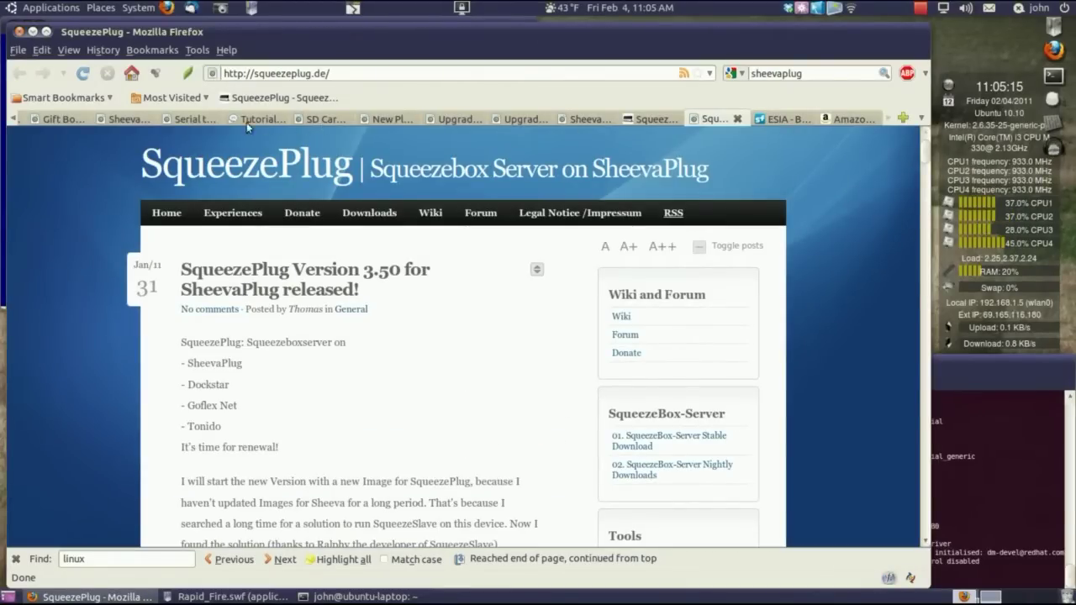
# - Reveal the earlier tabs and bring up the wview User Manual at its Debian installation section
pyautogui.click(10, 120)
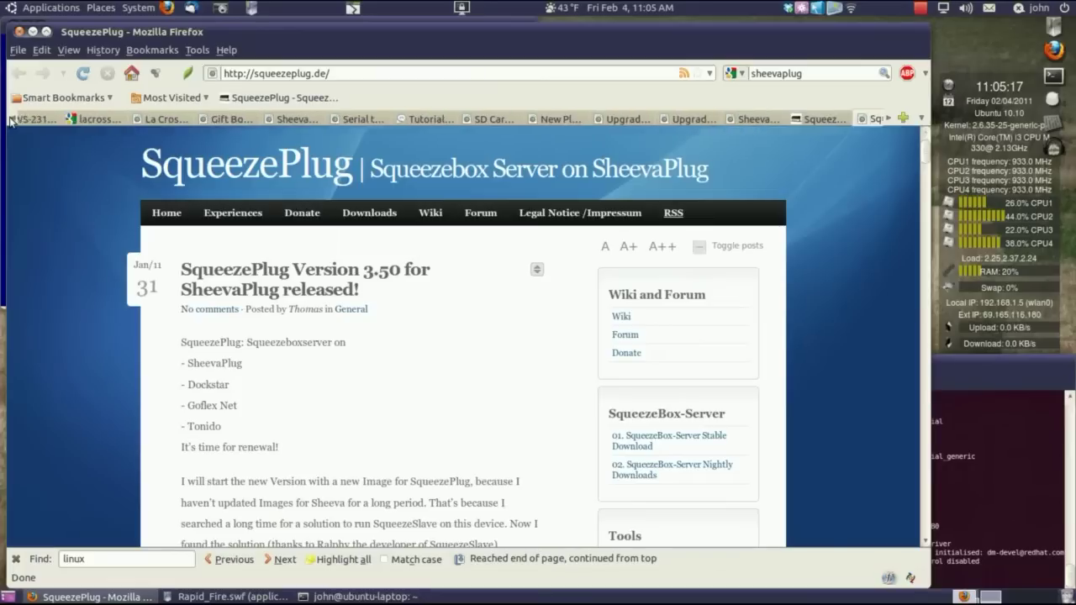
pyautogui.click(11, 119)
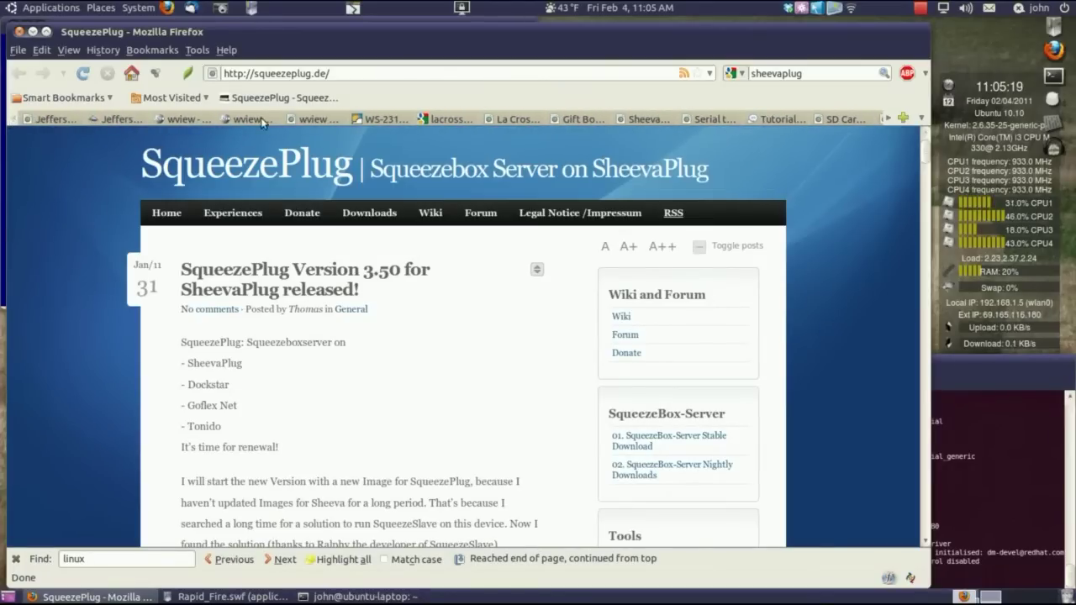
pyautogui.click(307, 123)
pyautogui.click(250, 123)
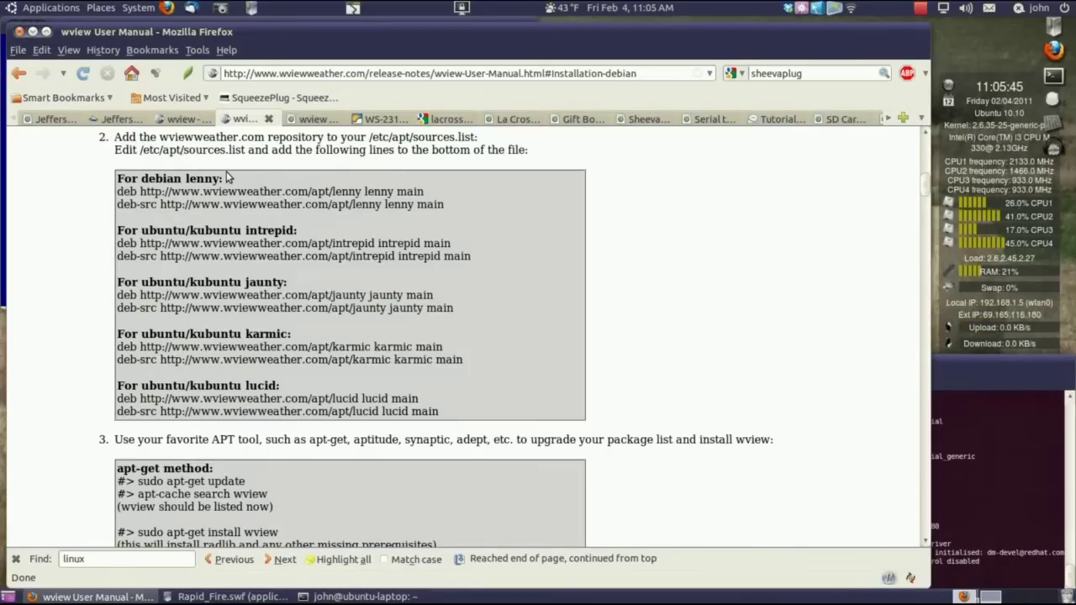
pyautogui.scroll(2, 226, 172)
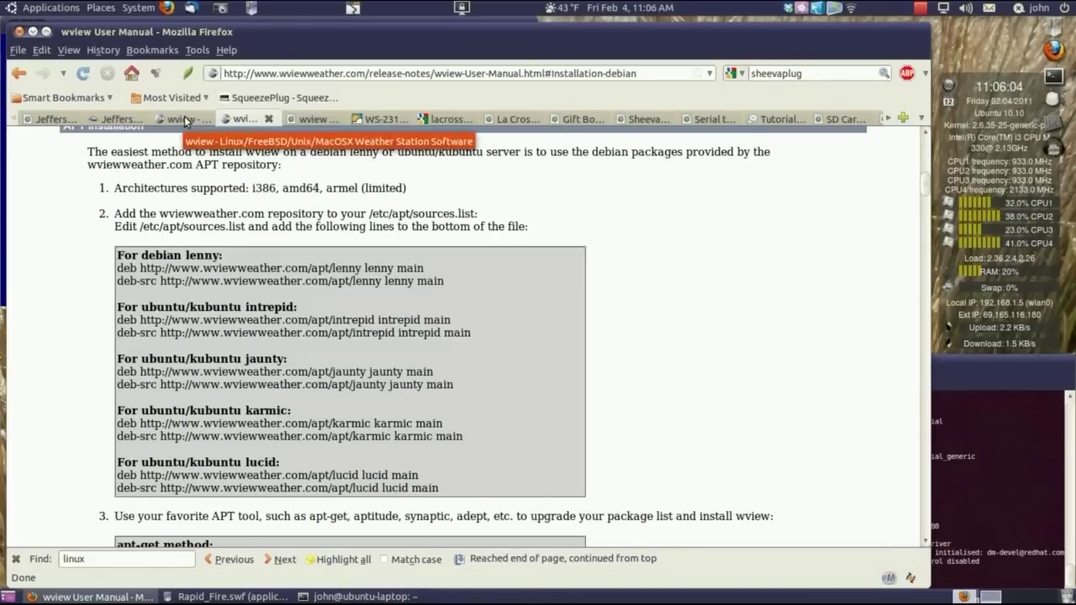
# - Pass through the SheevaPlug Dev Kit and serial terminal tabs to 'wview on the Sheeva', reading down to 'Reducing Flash Memory writes'
pyautogui.click(658, 118)
pyautogui.click(705, 119)
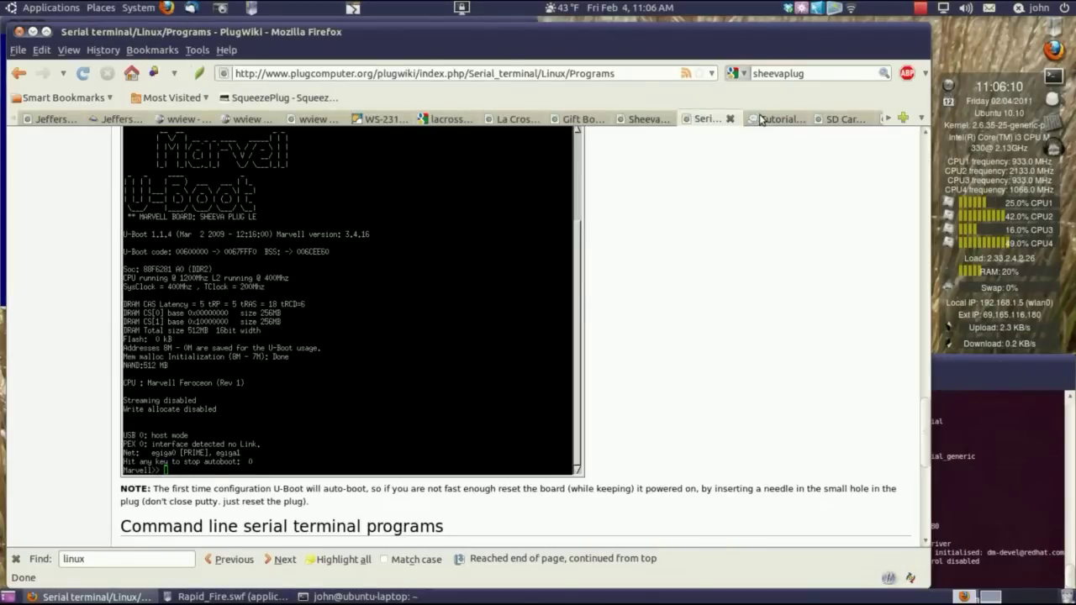
pyautogui.click(762, 119)
pyautogui.scroll(5, 443, 200)
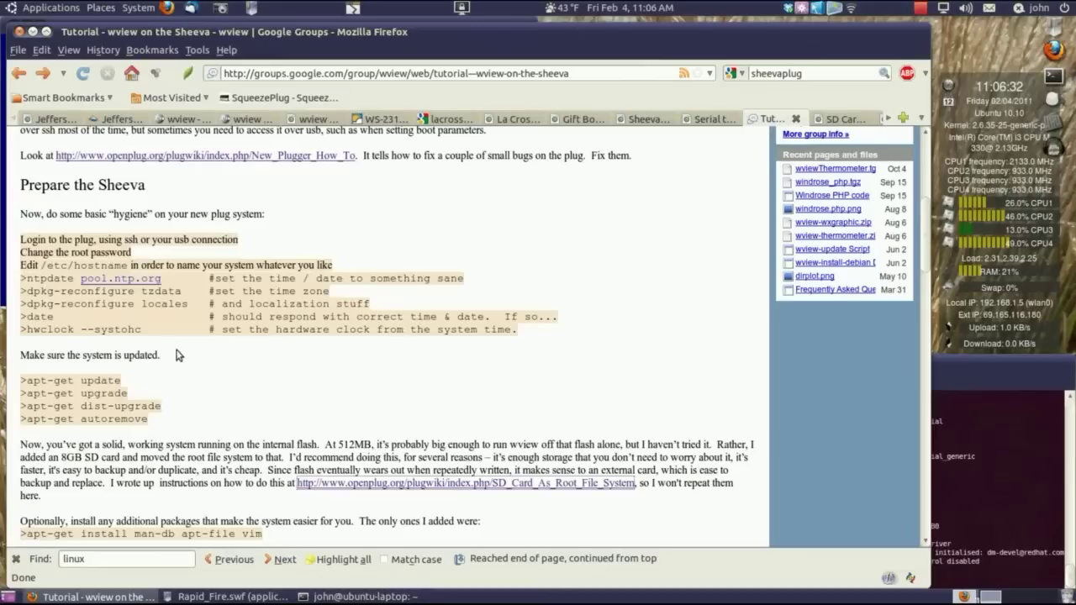
pyautogui.scroll(-3, 134, 332)
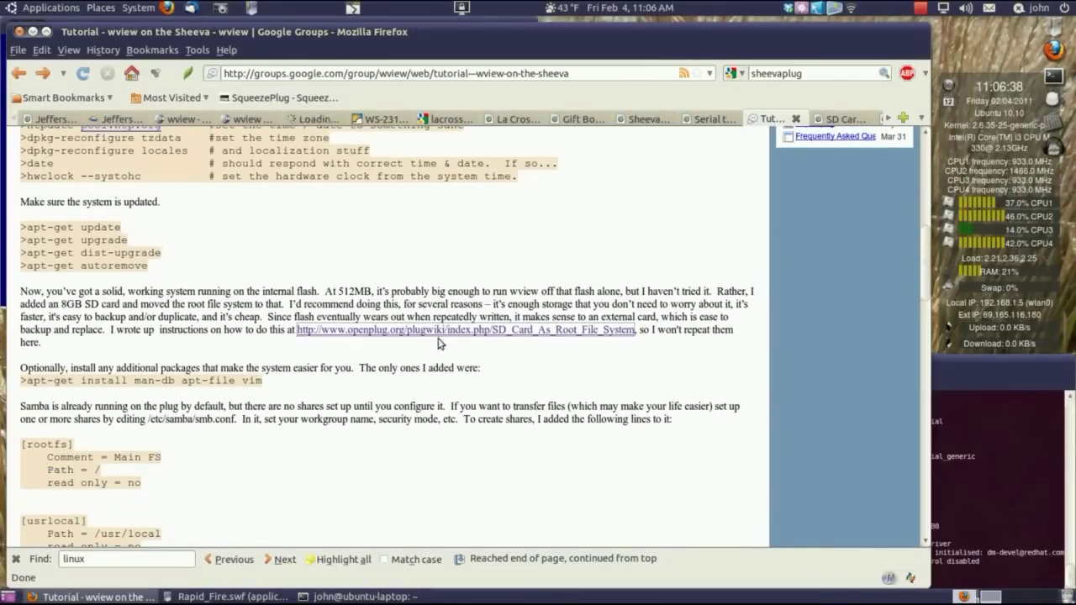
pyautogui.scroll(-15, 344, 395)
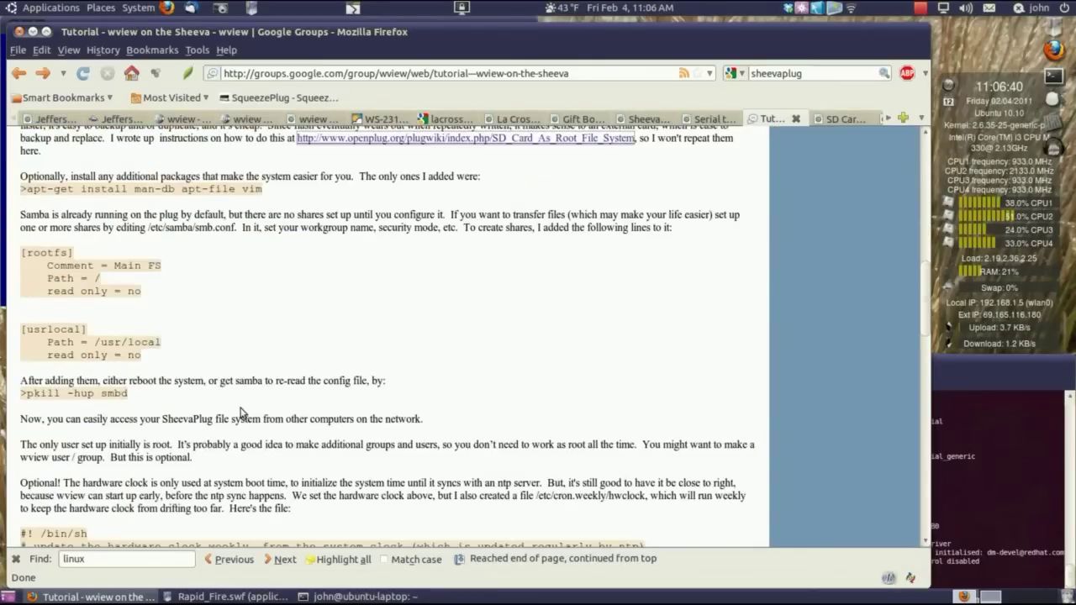
pyautogui.scroll(-5, 235, 411)
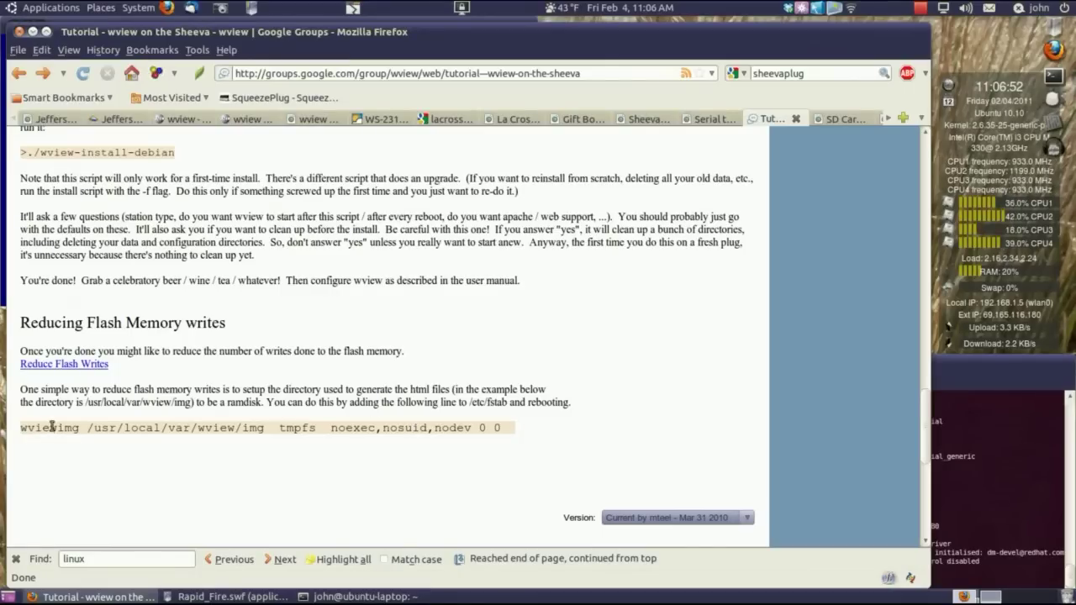
pyautogui.scroll(5, 52, 427)
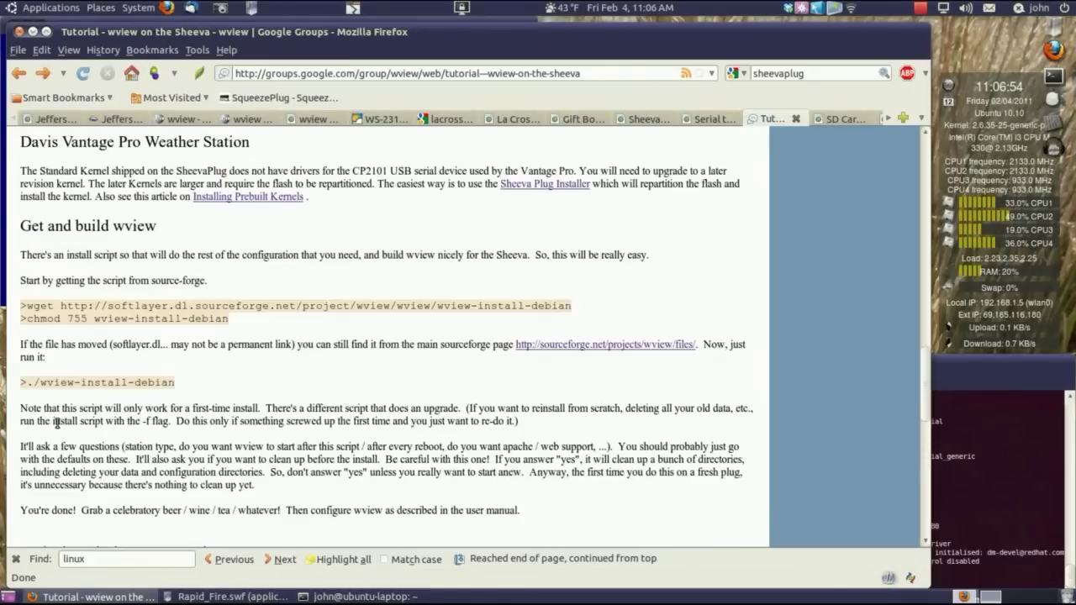
pyautogui.scroll(3, 57, 423)
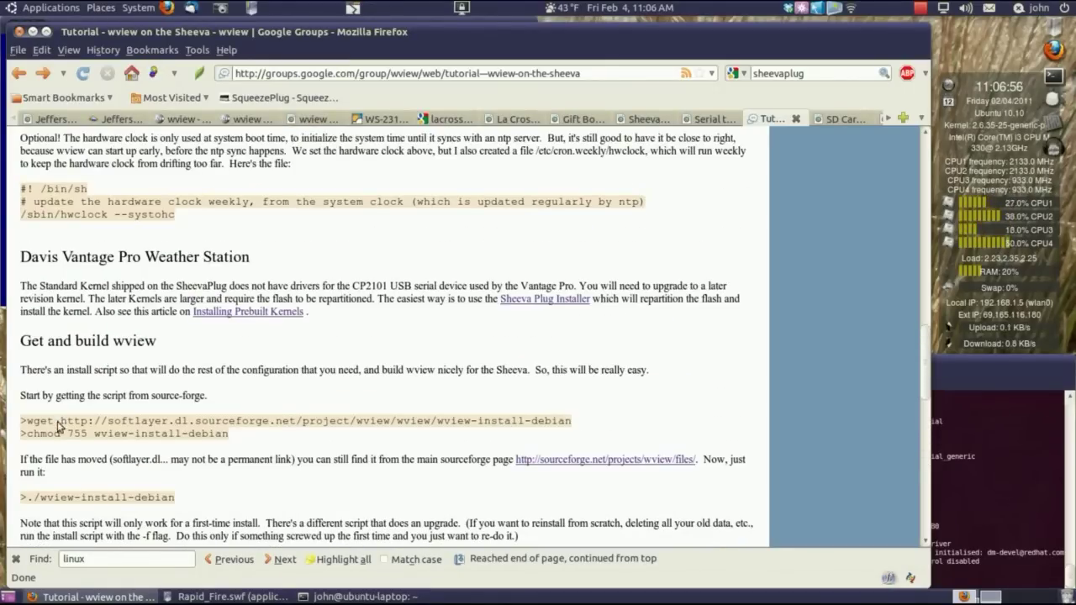
pyautogui.scroll(3, 59, 427)
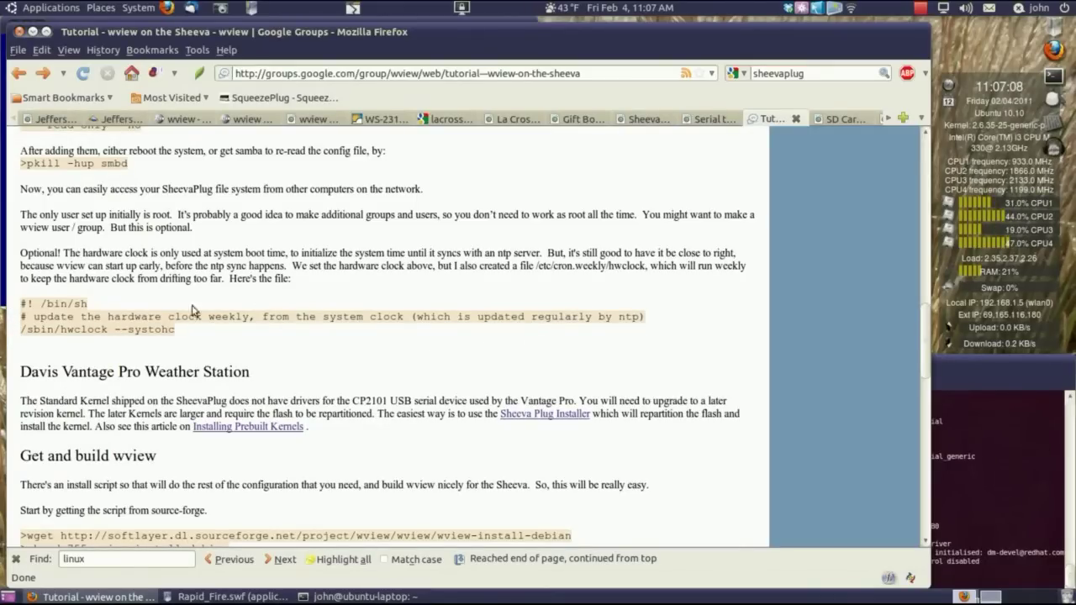
pyautogui.scroll(1, 159, 316)
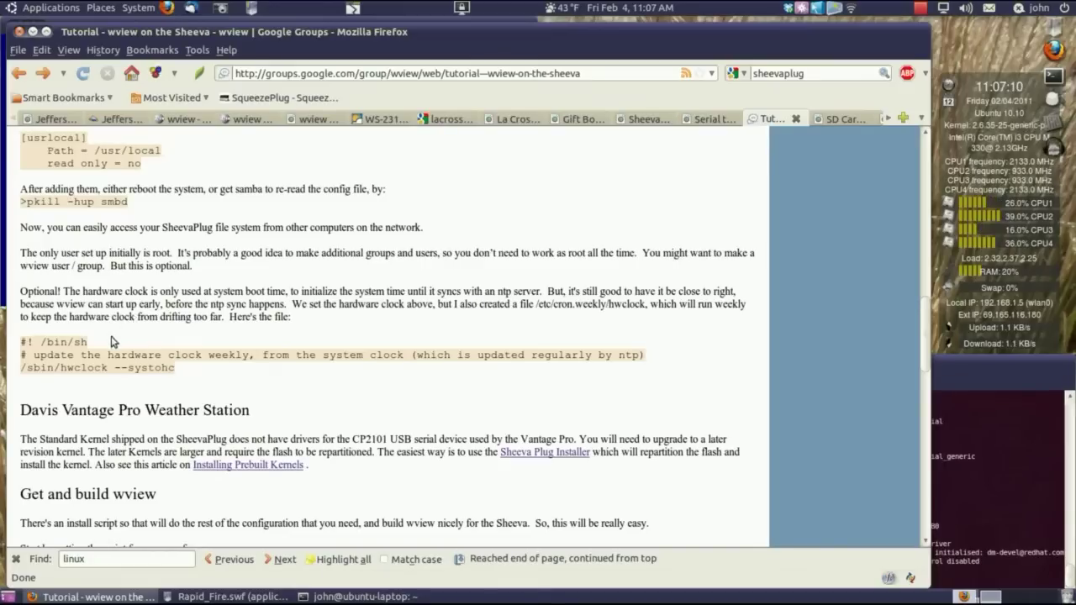
pyautogui.scroll(3, 113, 341)
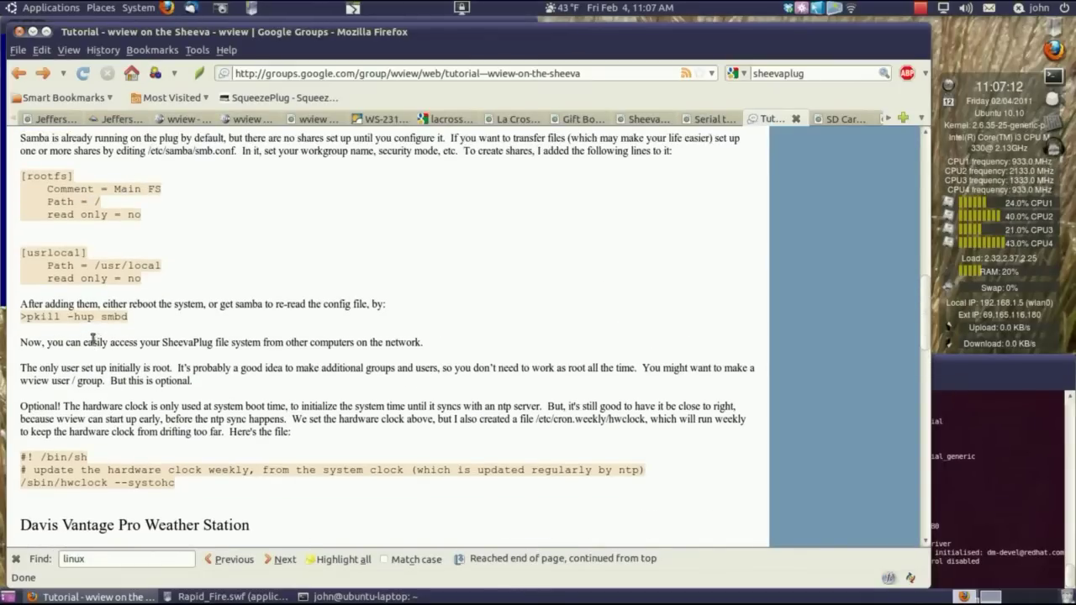
pyautogui.scroll(5, 93, 338)
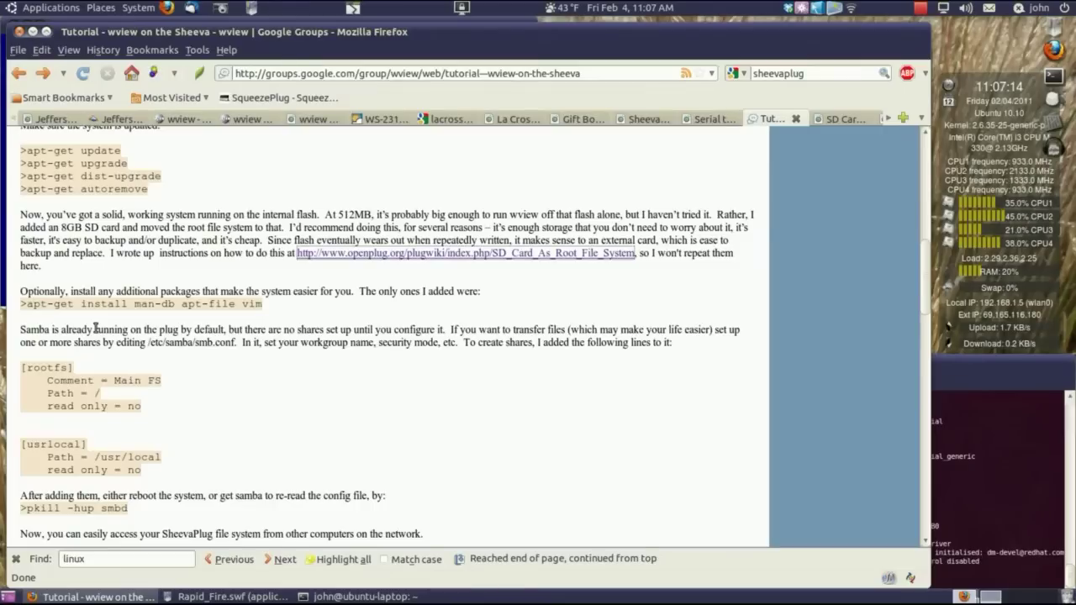
pyautogui.scroll(-3, 95, 329)
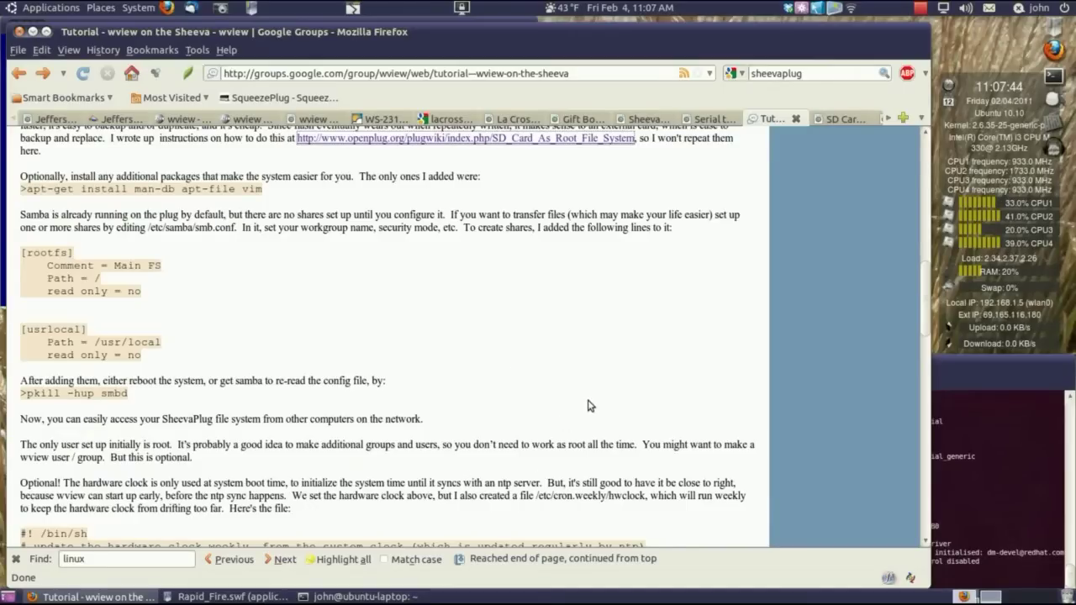
# - Choose Mount SheevaPlug from the dock's Network and Cloud stack and enter the SheevaPlug password to mount it at /media/Sheeva
pyautogui.moveTo(485, 571)
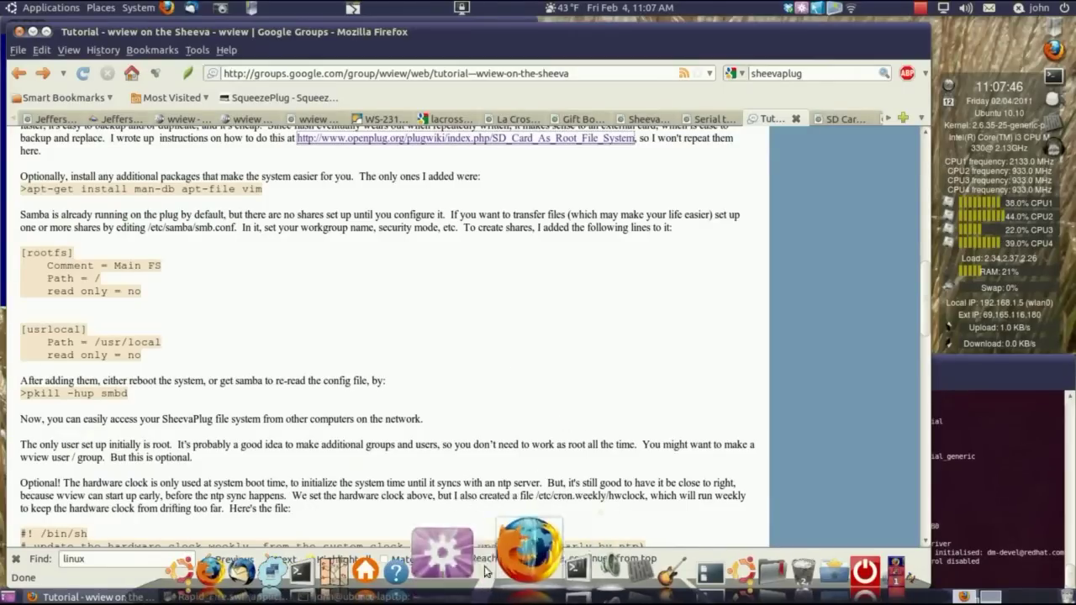
pyautogui.moveTo(309, 563)
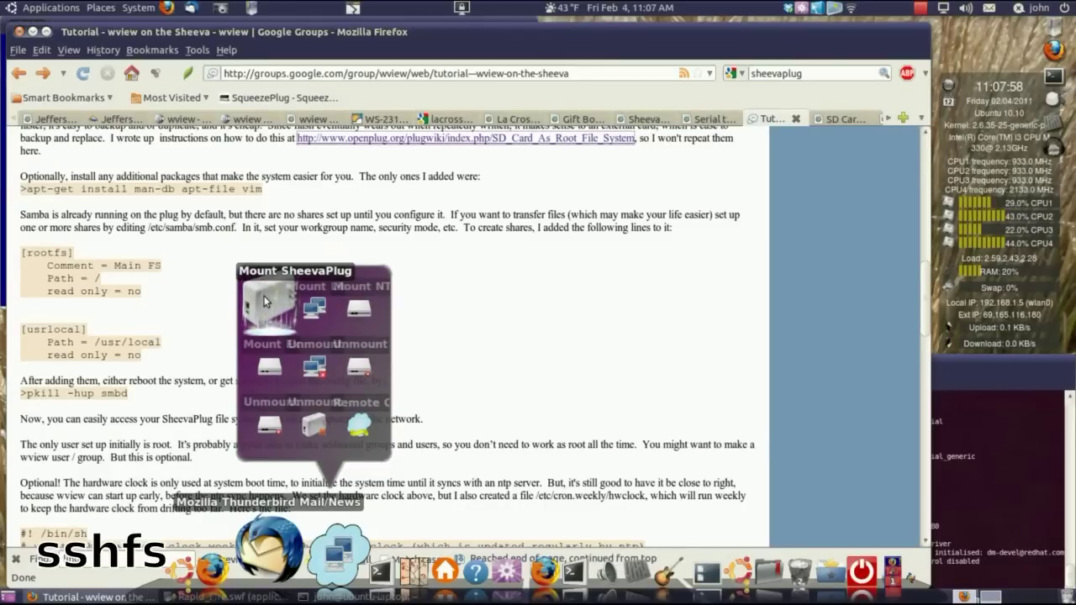
pyautogui.click(266, 300)
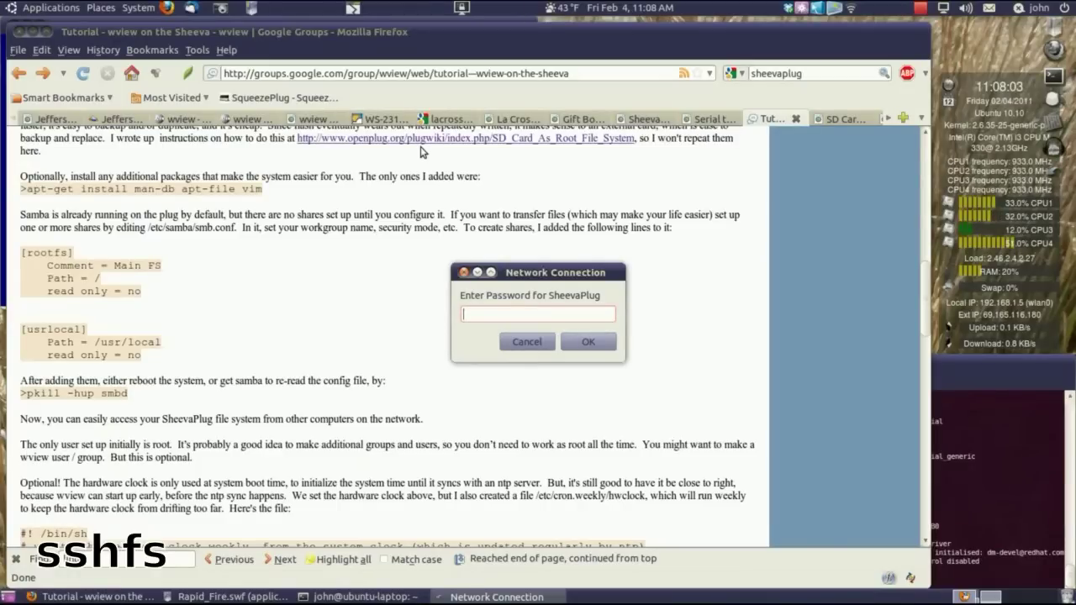
pyautogui.write('******')
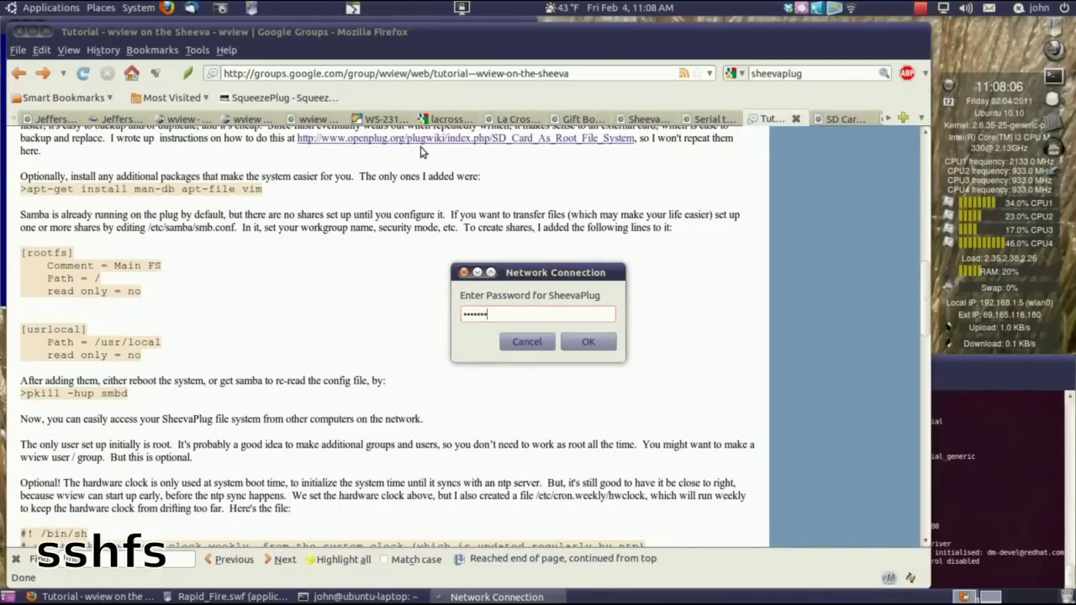
pyautogui.press('Return')
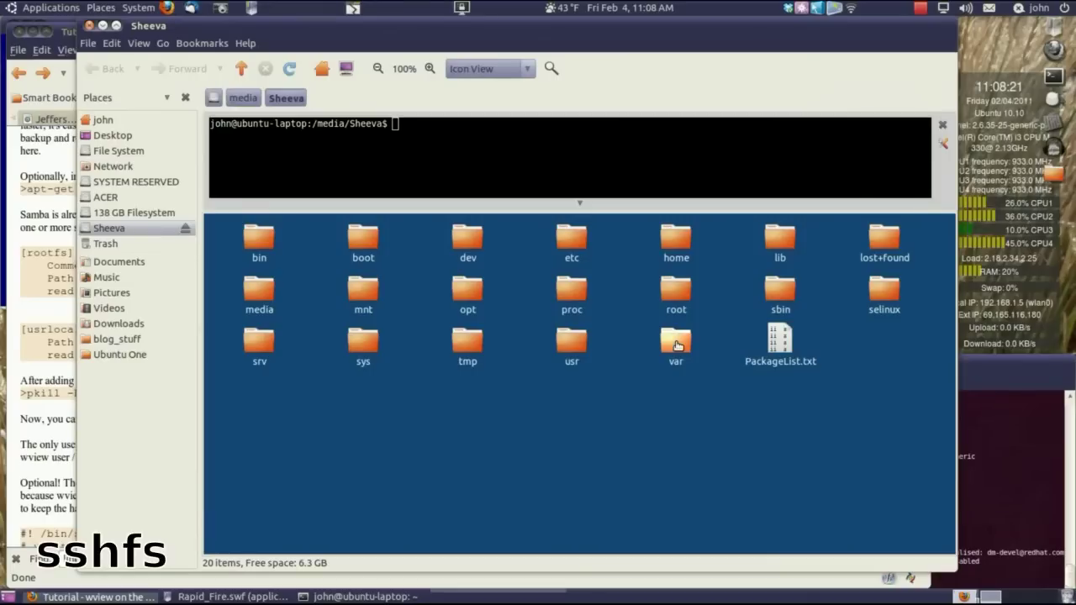
# - Open var, then www, then weather on the Sheeva mount and scroll through wview's 87 images and pages
pyautogui.click(678, 346)
pyautogui.doubleClick(677, 346)
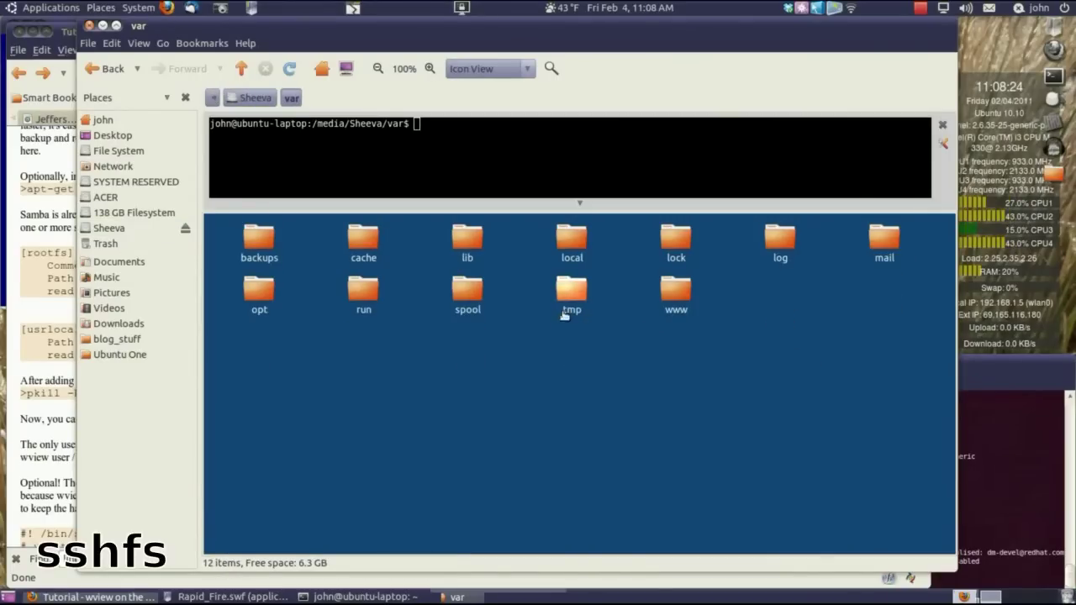
pyautogui.click(678, 293)
pyautogui.doubleClick(679, 294)
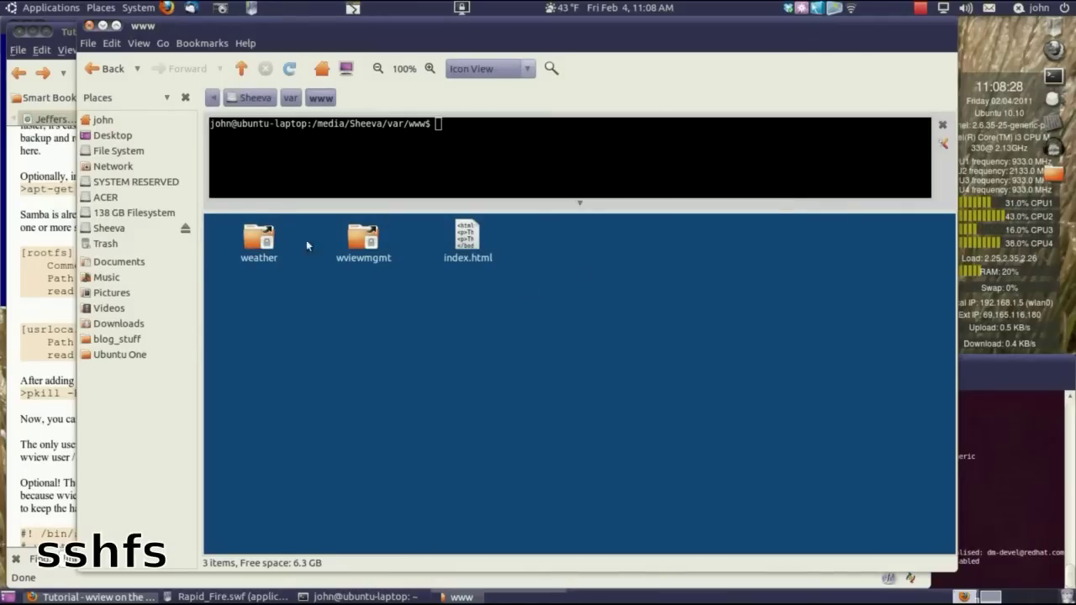
pyautogui.doubleClick(258, 239)
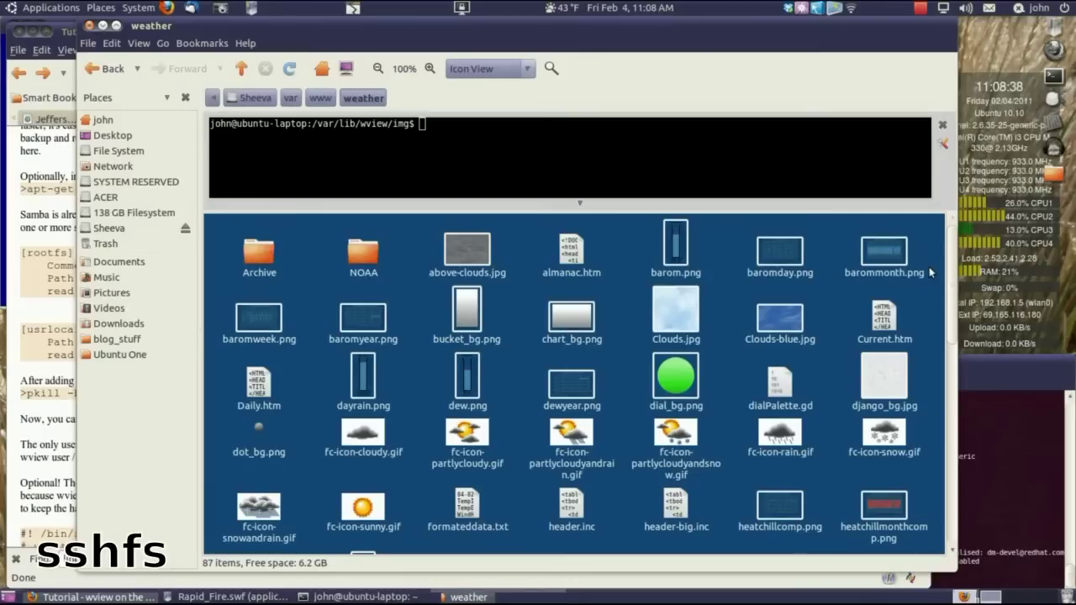
pyautogui.scroll(-5, 943, 340)
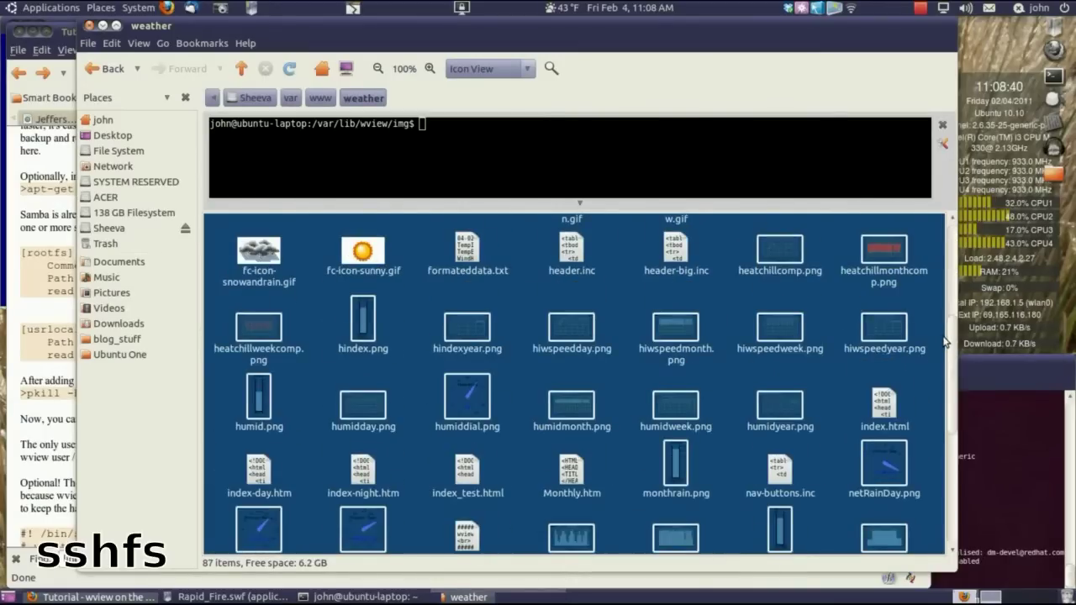
pyautogui.scroll(5, 943, 340)
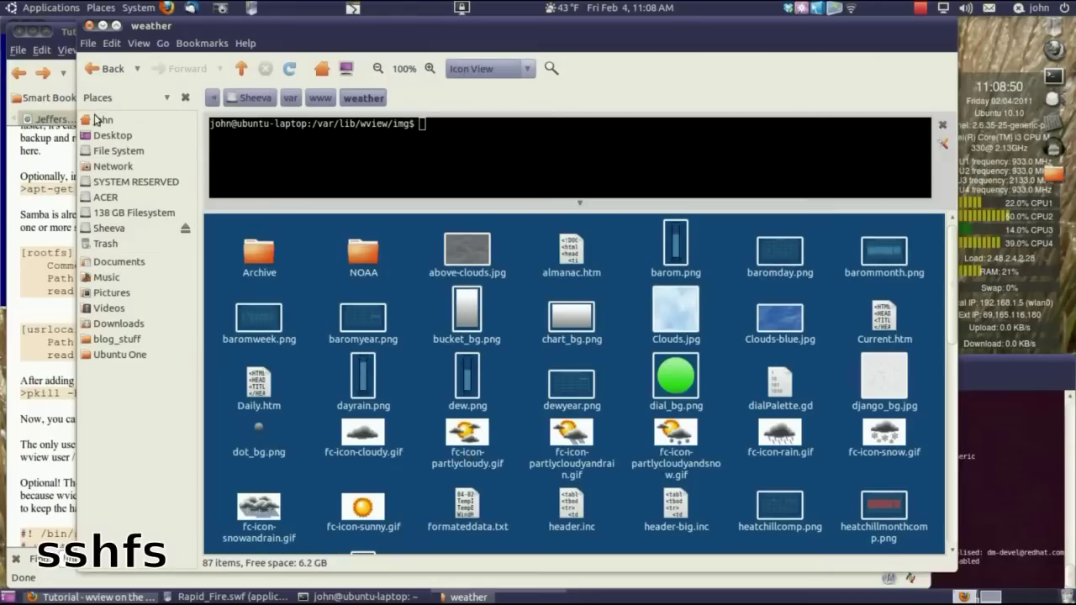
# - Close the weather folder window and choose Unmount SheevaPlug from the dock's Network and Cloud stack
pyautogui.click(88, 26)
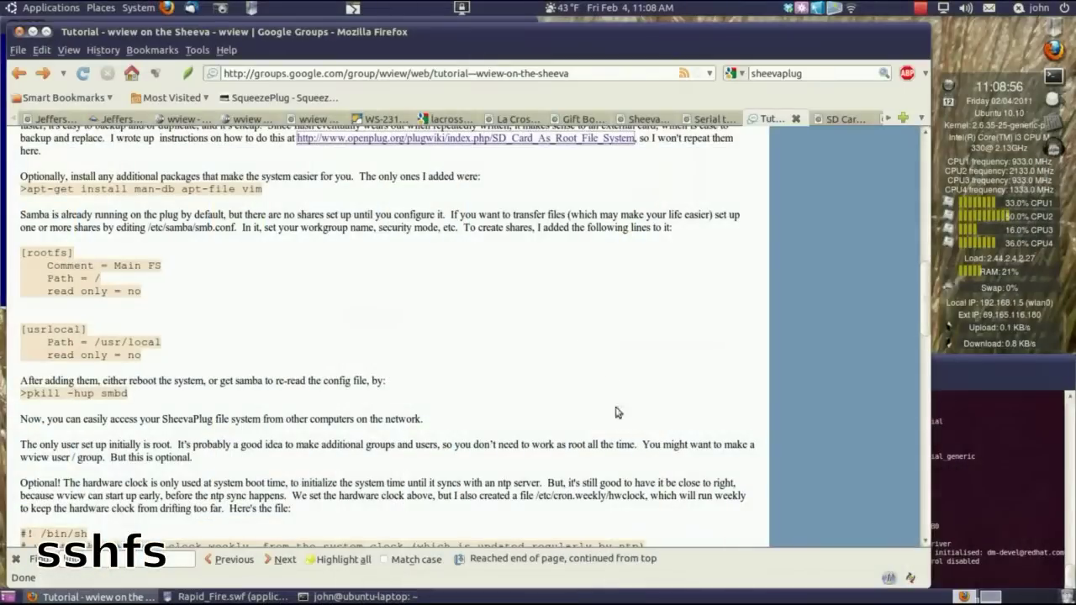
pyautogui.moveTo(614, 578)
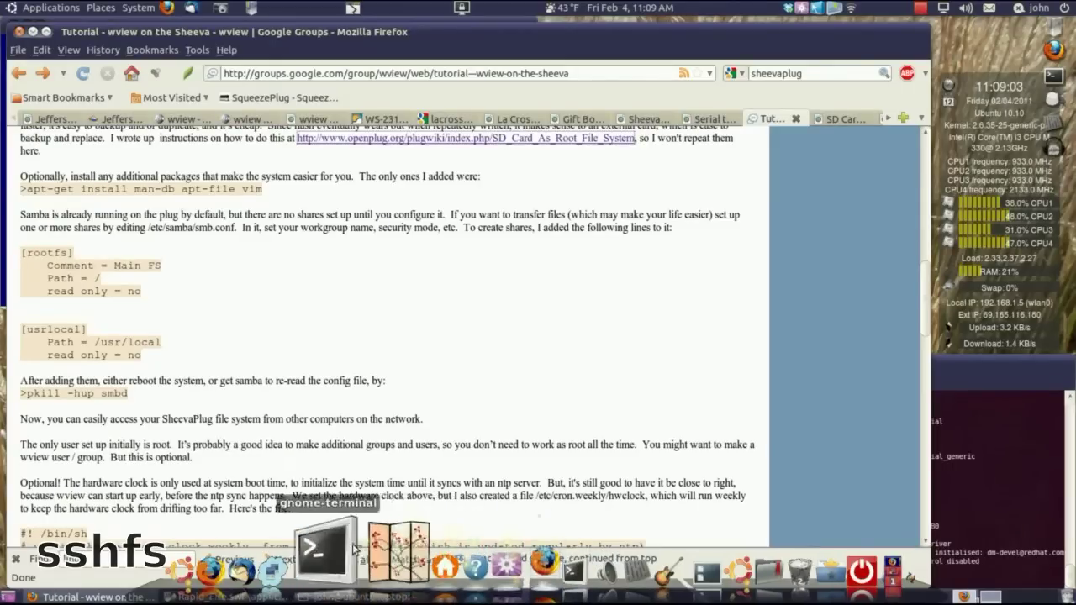
pyautogui.moveTo(308, 551)
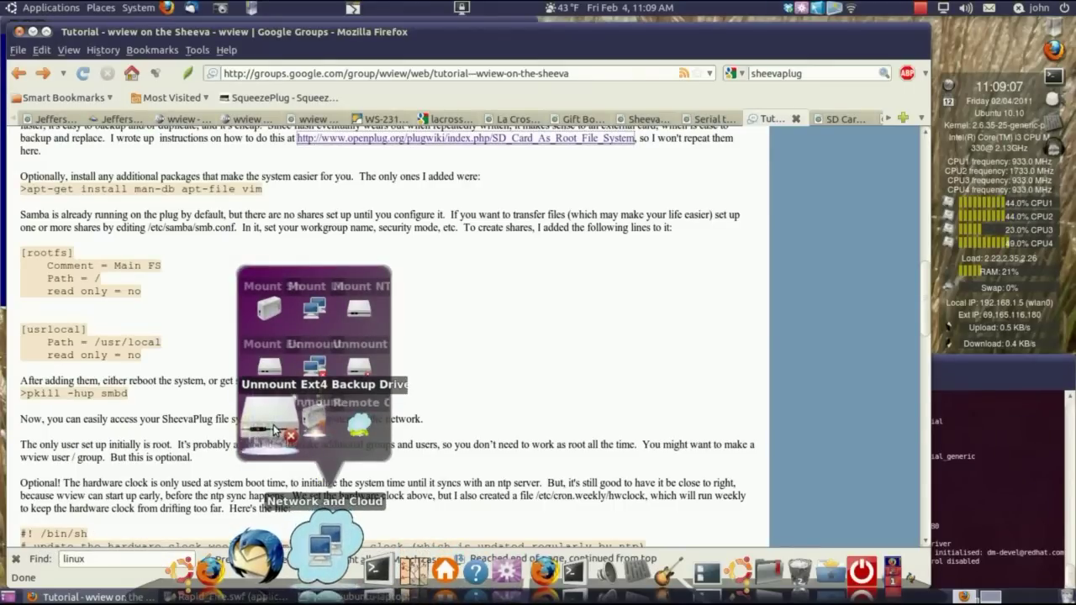
pyautogui.click(315, 412)
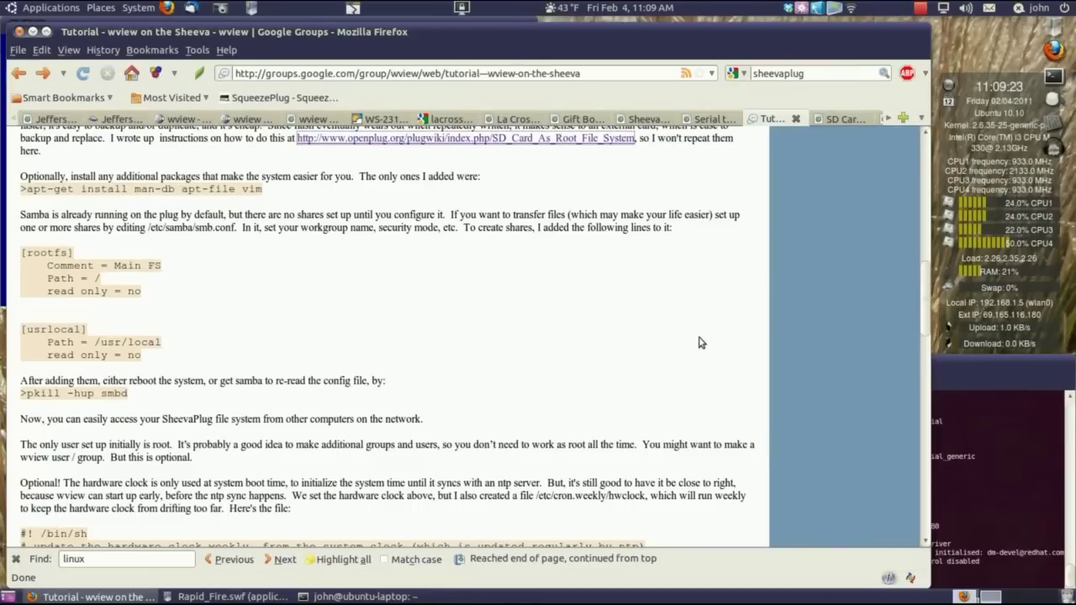
# - Scroll the tutorial to the top and switch to the PlugWiki 'SD Card As Root File System' page
pyautogui.scroll(7, 702, 343)
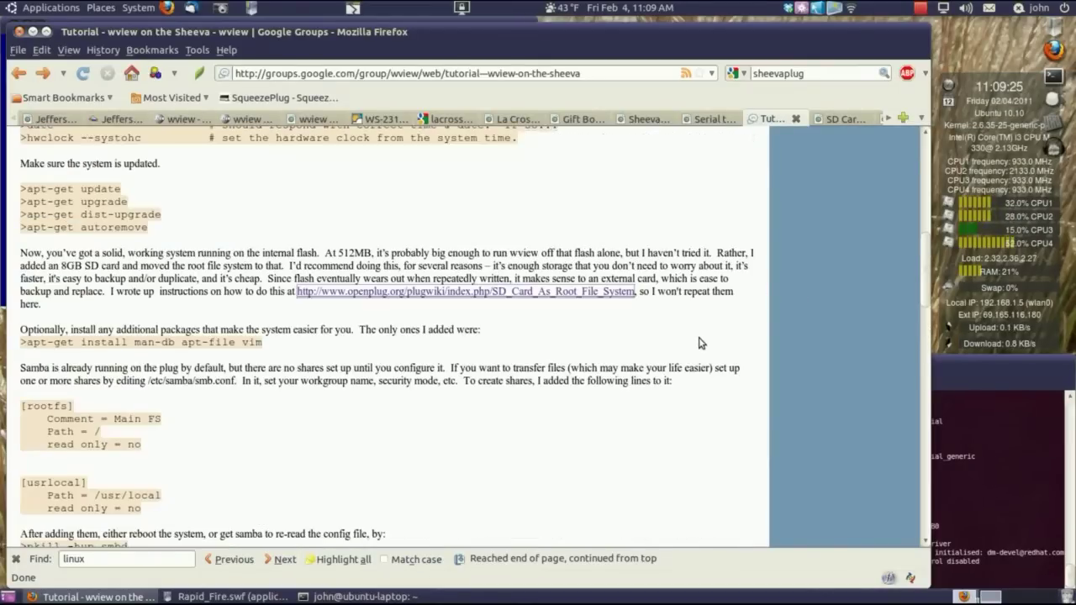
pyautogui.scroll(5, 706, 336)
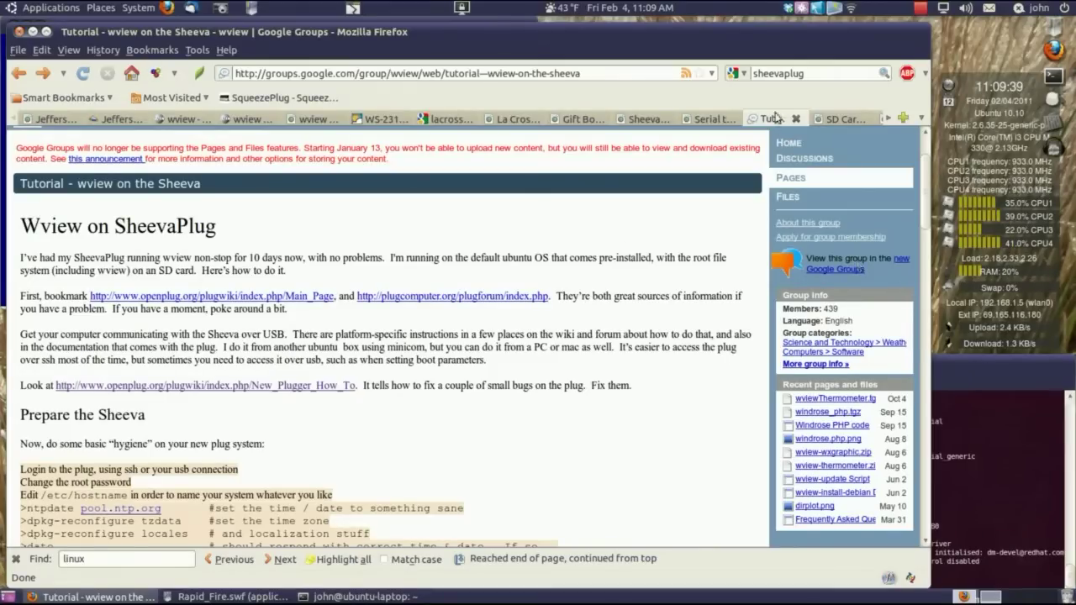
pyautogui.click(848, 118)
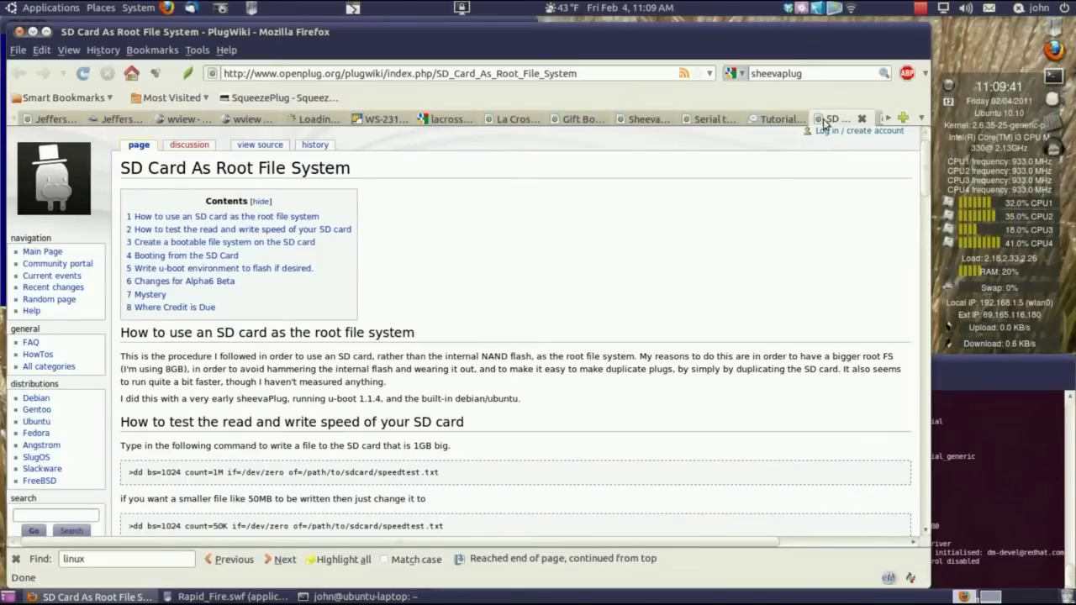
# - Scroll the tab strip along to reveal the remaining open tabs
pyautogui.click(886, 118)
pyautogui.click(888, 119)
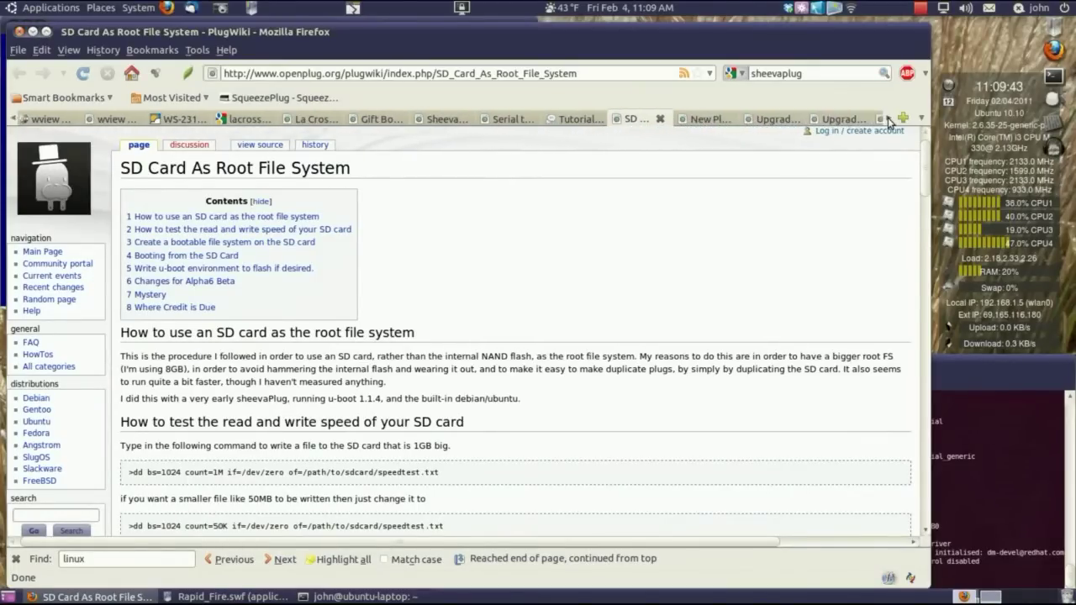
pyautogui.click(888, 118)
pyautogui.click(888, 119)
pyautogui.click(887, 118)
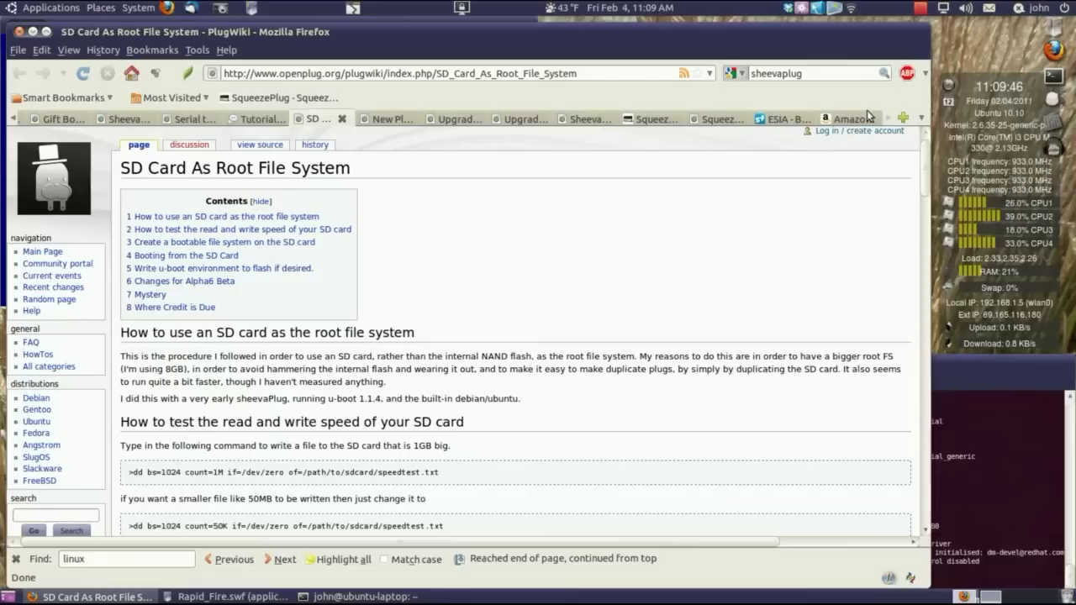
pyautogui.moveTo(386, 39); pyautogui.dragTo(388, 36)
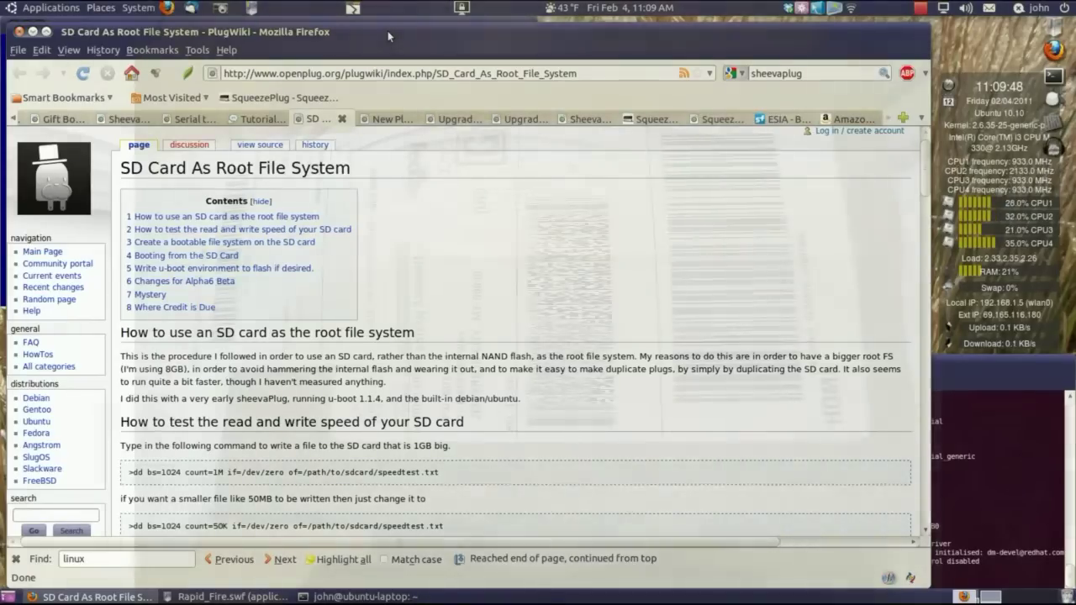